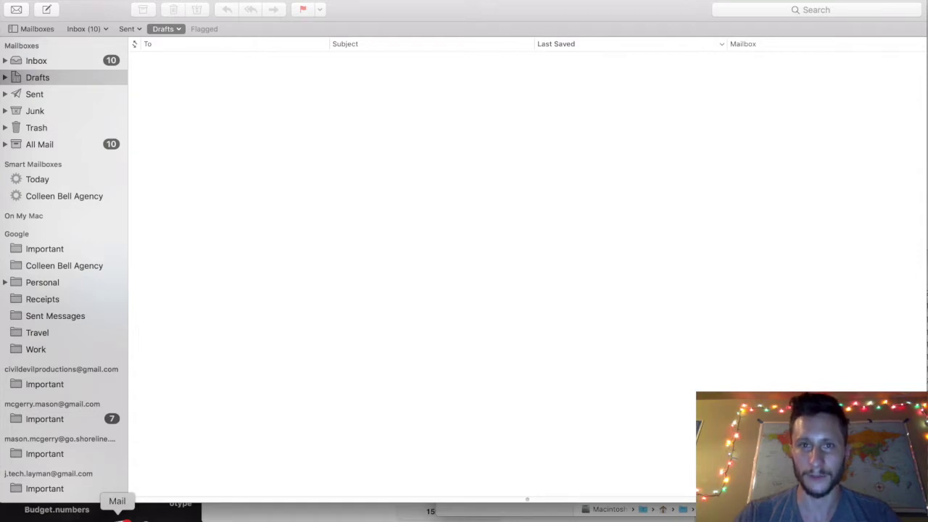
Open Mail Preferences with Cmd+, and glance at the two existing rules before returning to General.
left_click(346, 429)
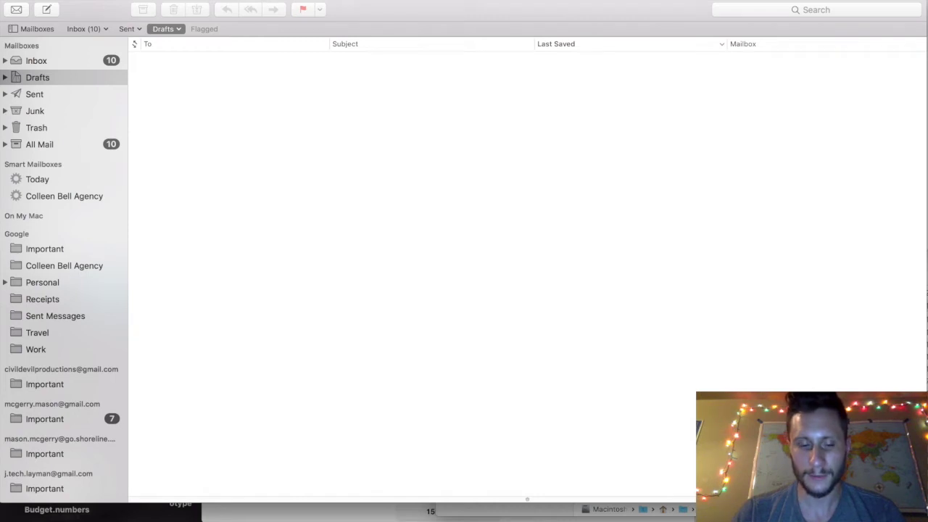
key("super+comma")
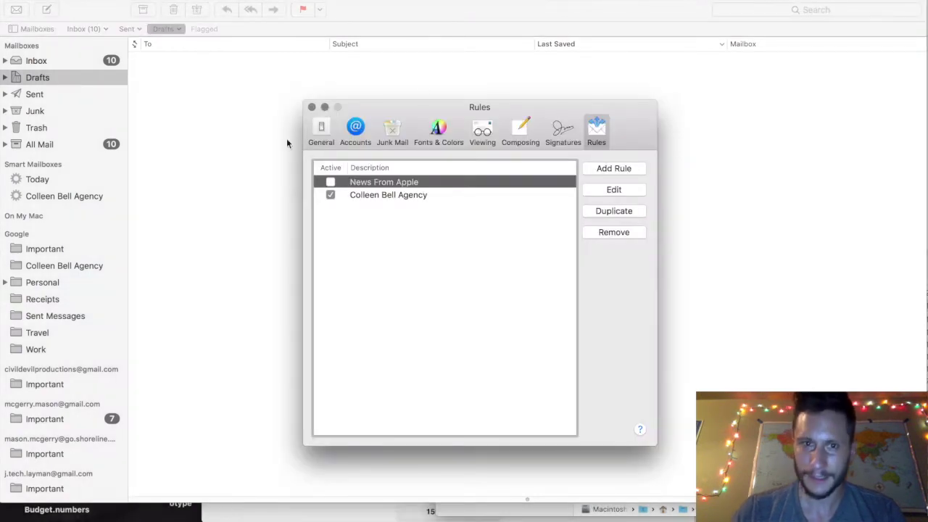
left_click(322, 131)
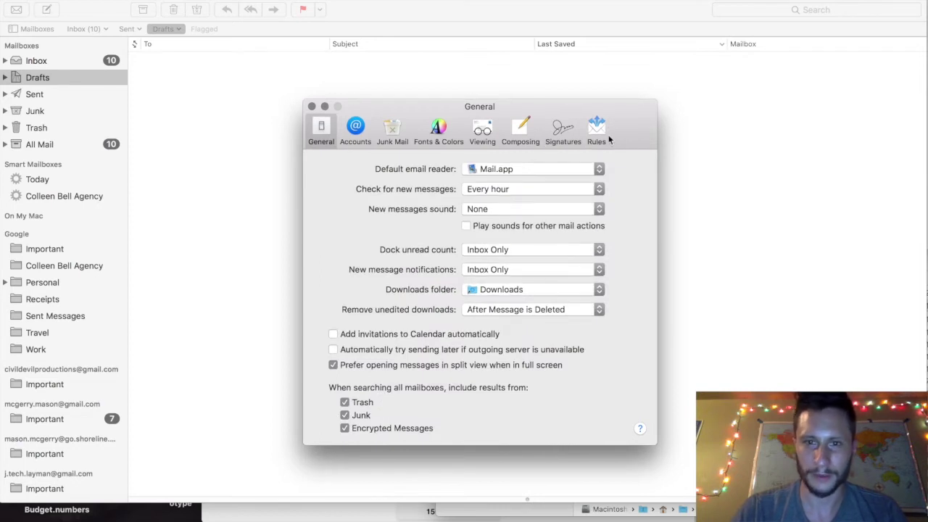
left_click(591, 139)
left_click(325, 132)
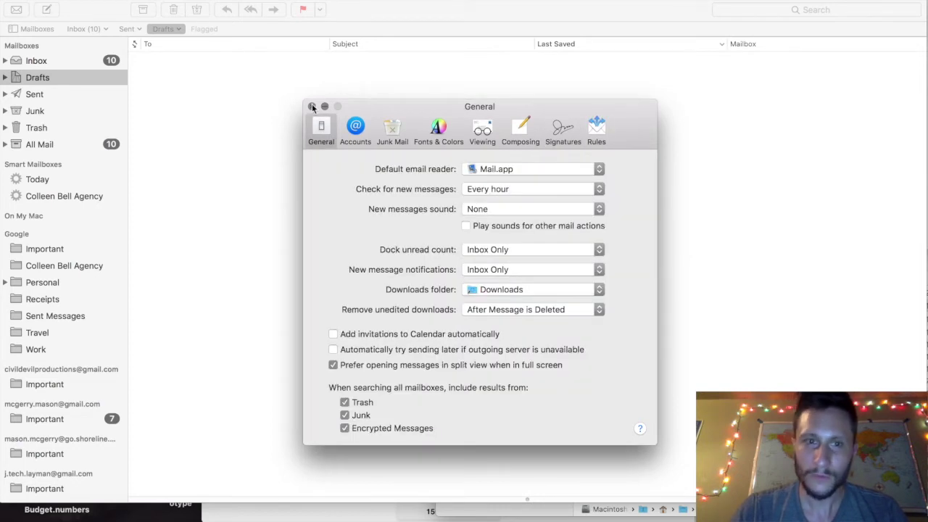
left_click(312, 106)
key("super+shift+slash")
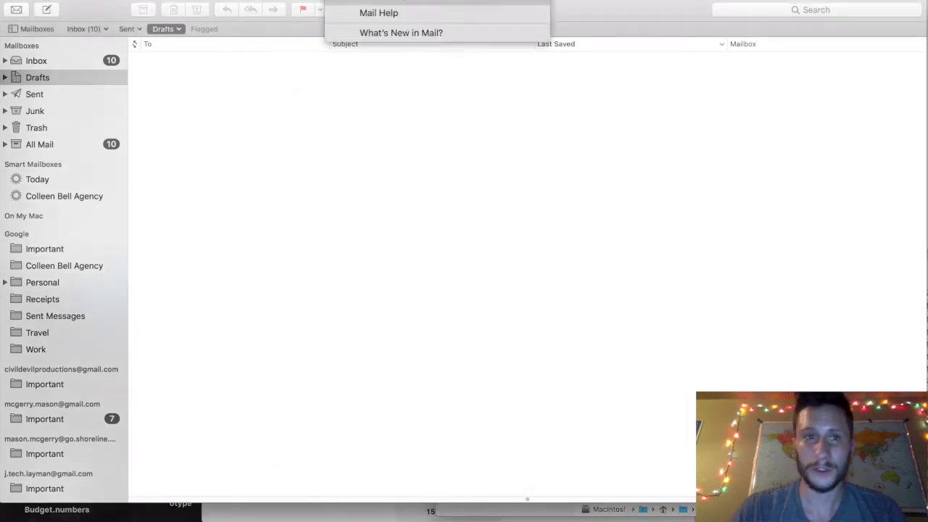
type("x")
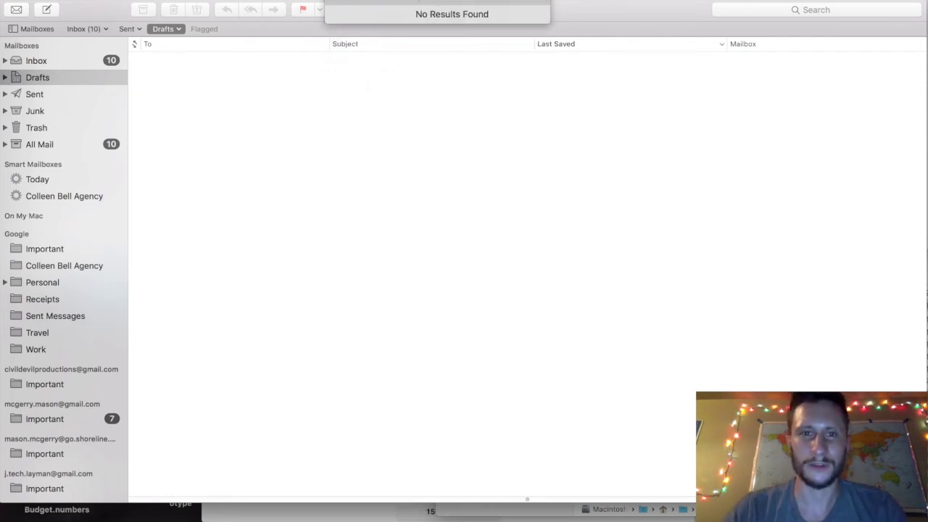
type("priority")
key("super+a")
type("sy")
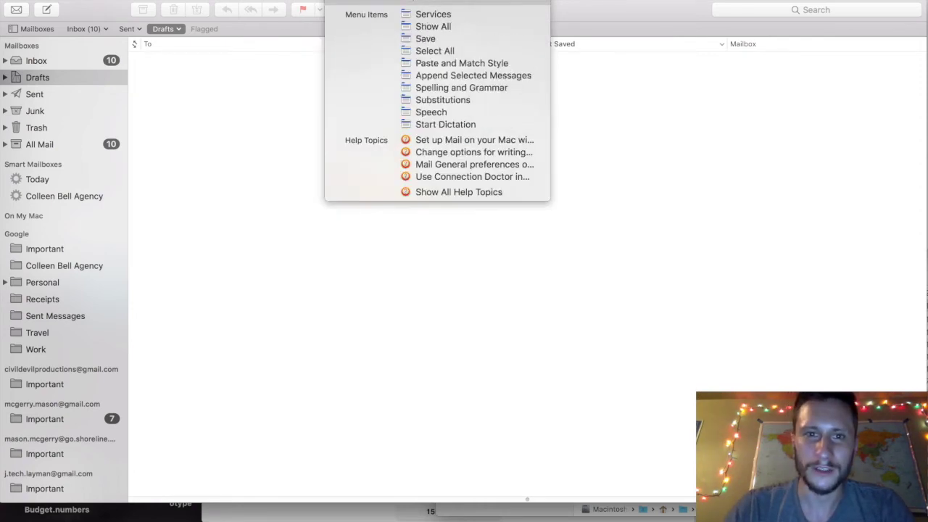
key("BackSpace")
key("BackSpace")
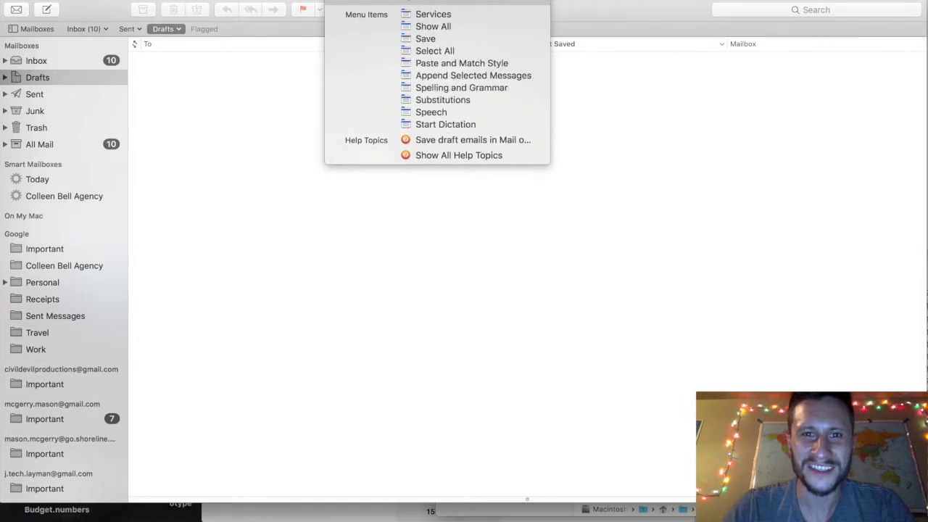
key("Escape")
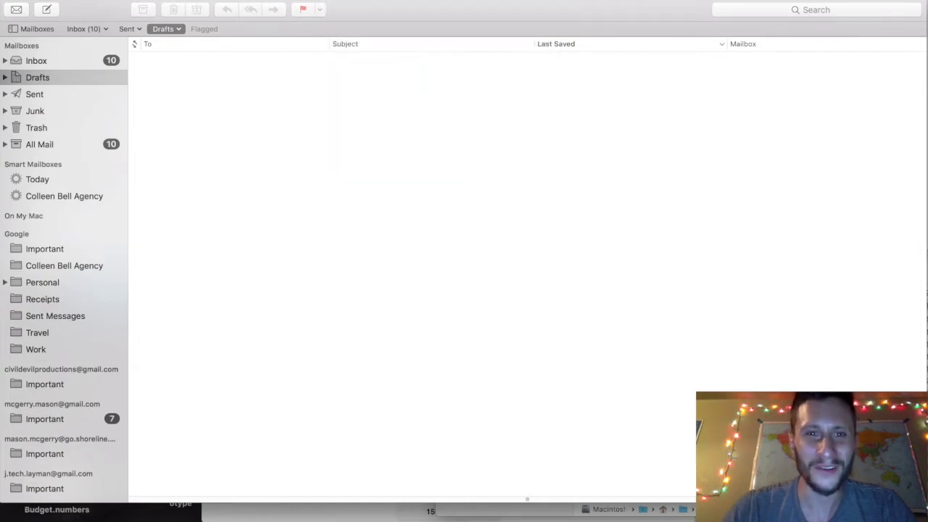
key("super+comma")
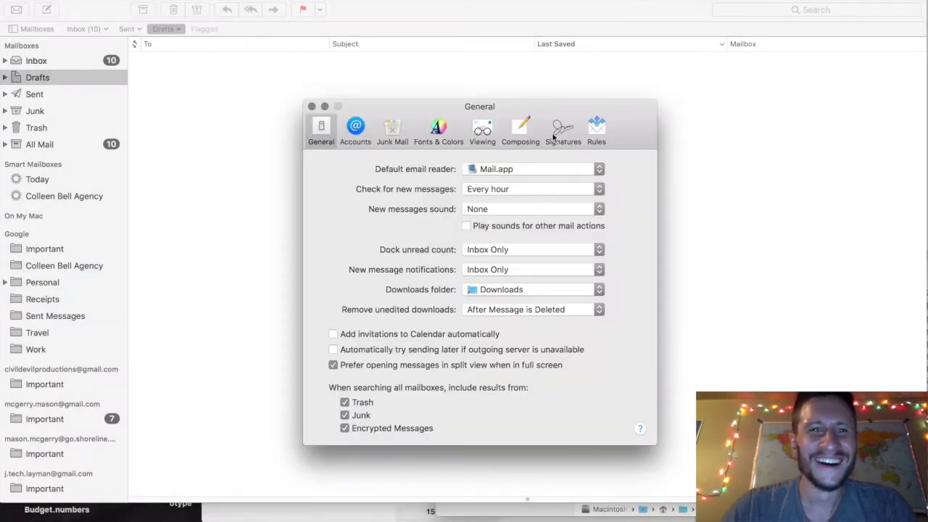
key("super+shift+slash")
type("apply")
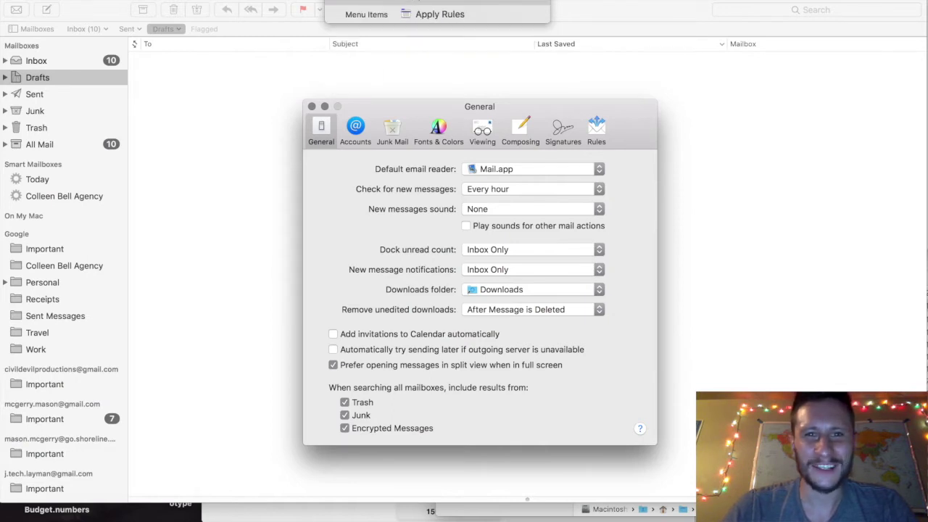
key("Left")
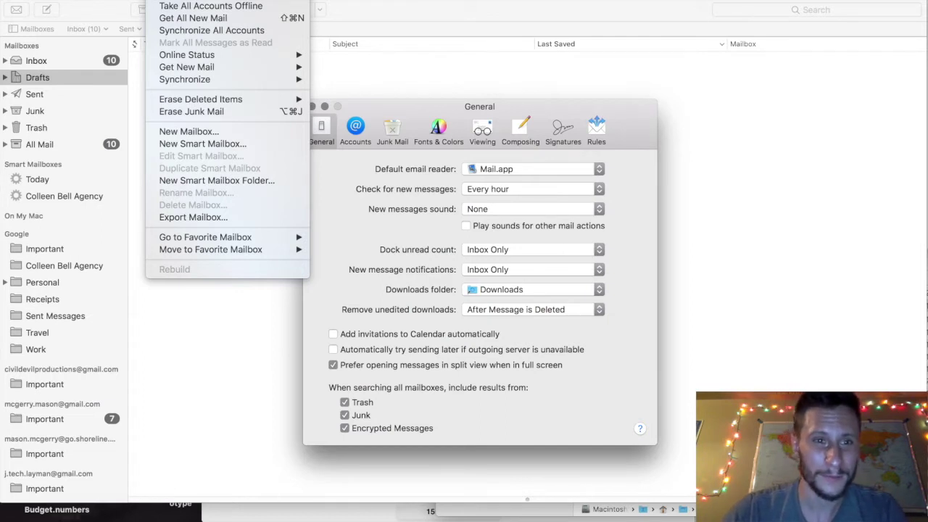
key("Left")
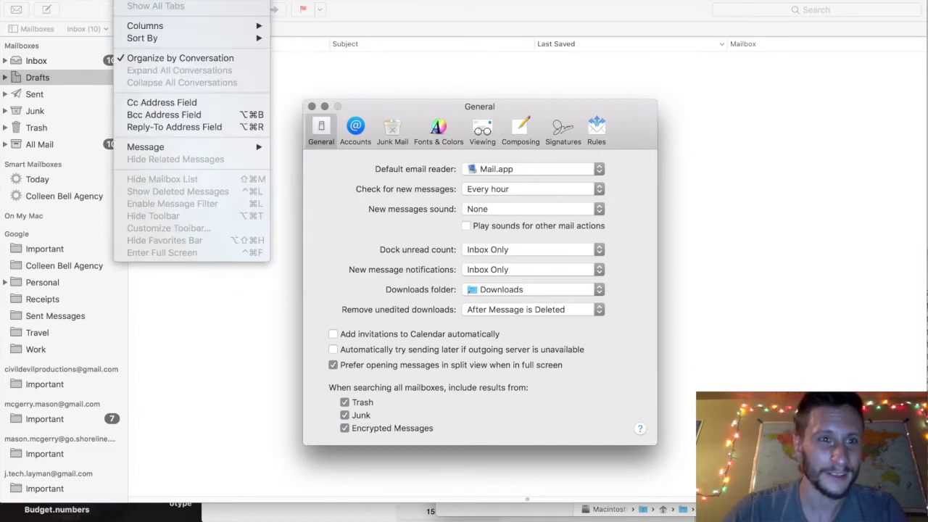
key("Left")
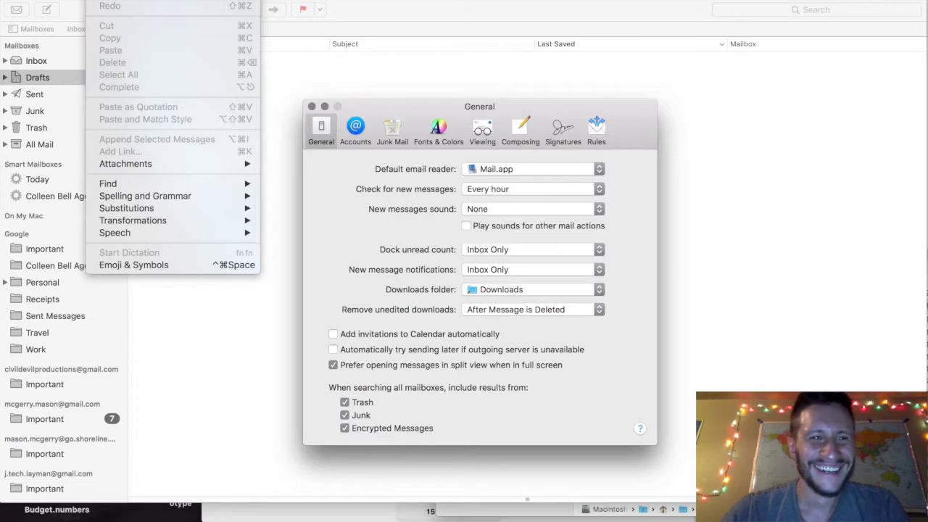
key("Left")
key("Left")
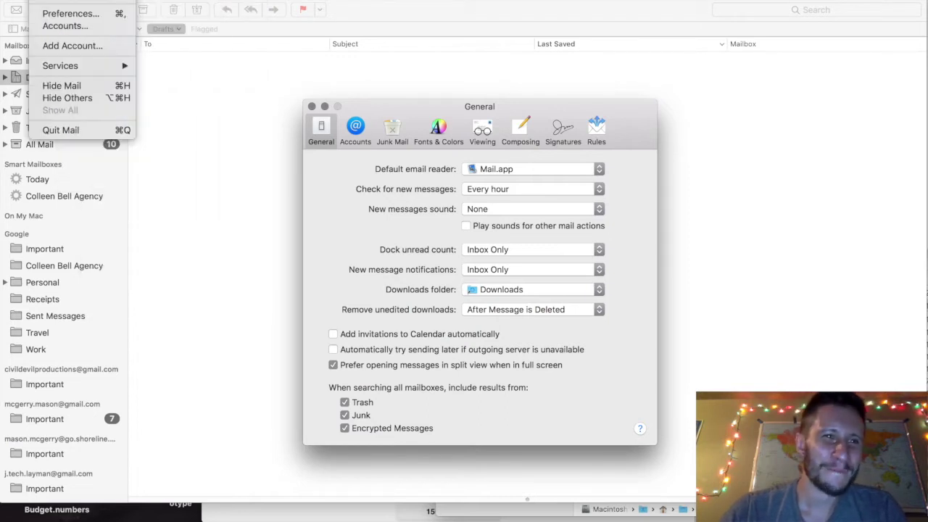
left_click(70, 13)
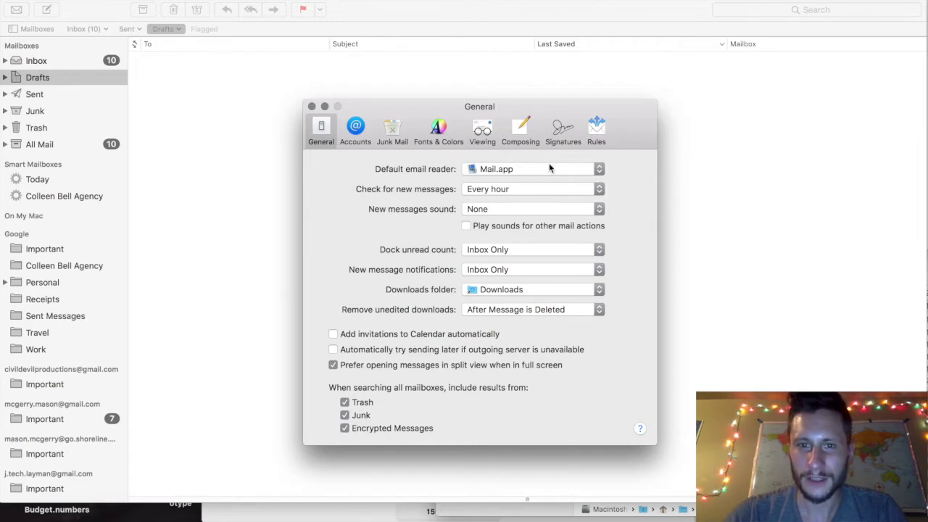
Add a new rule under Rules with the description 'myspecial2020rule'.
left_click(597, 129)
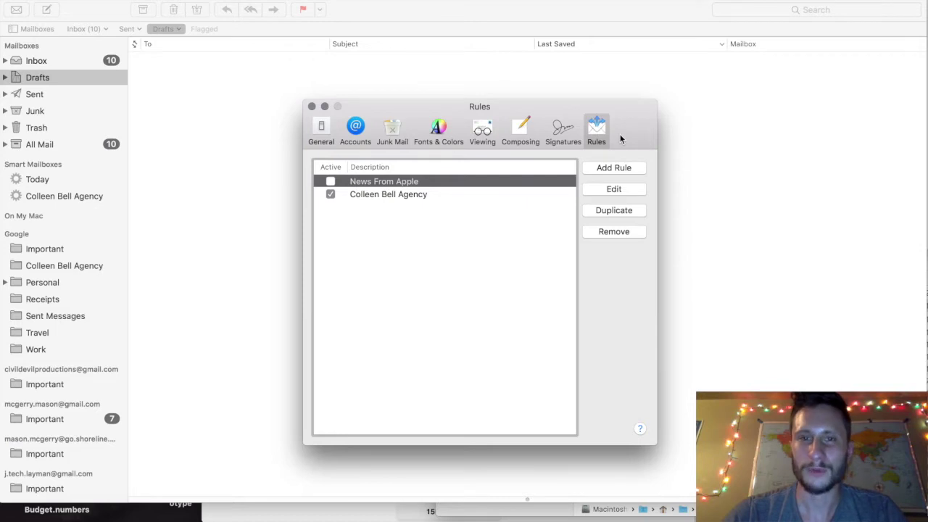
left_click(606, 169)
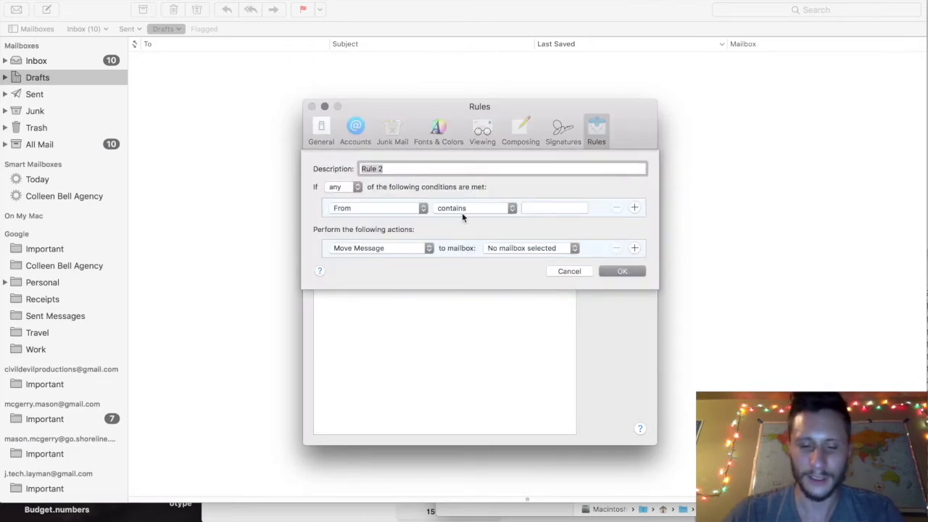
type("my")
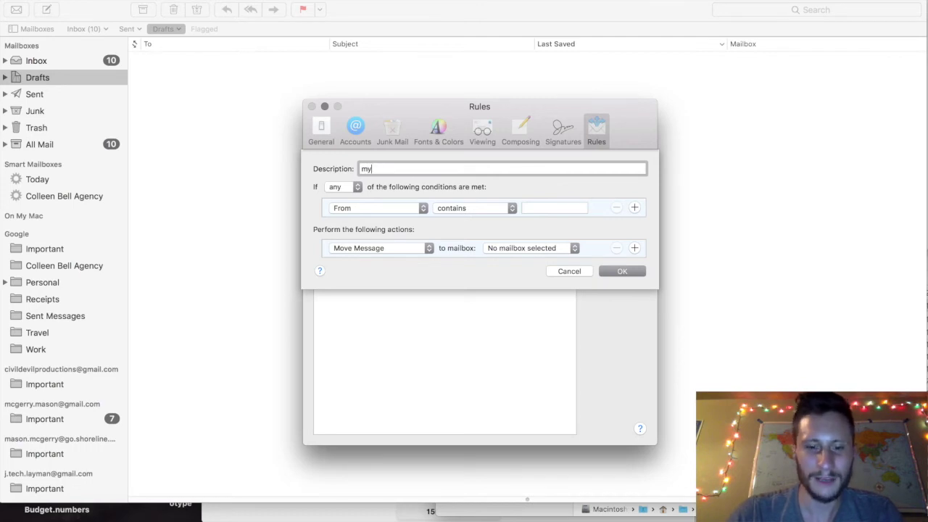
type("special")
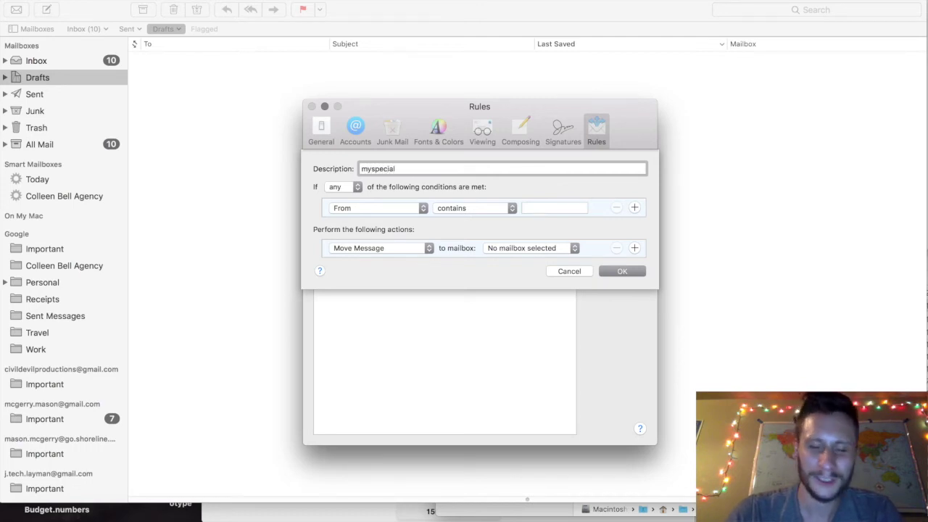
type("2020rule")
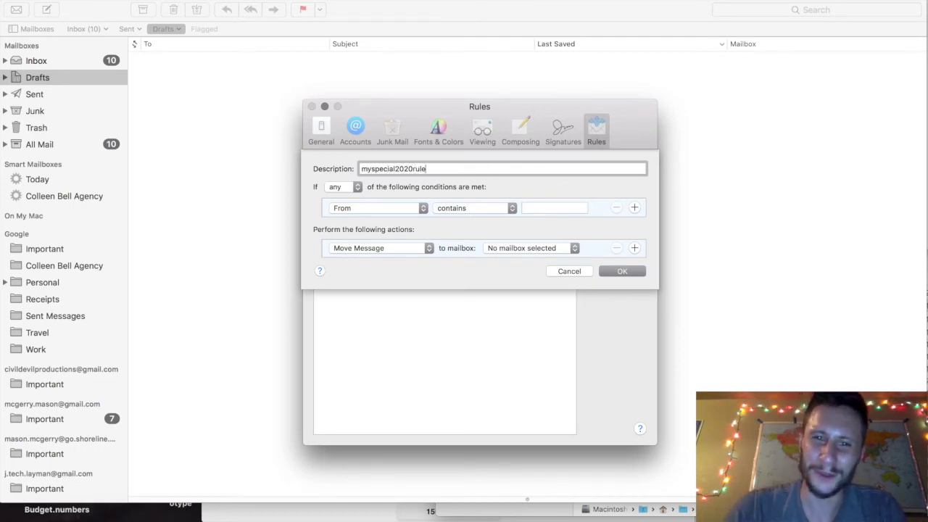
left_click(358, 187)
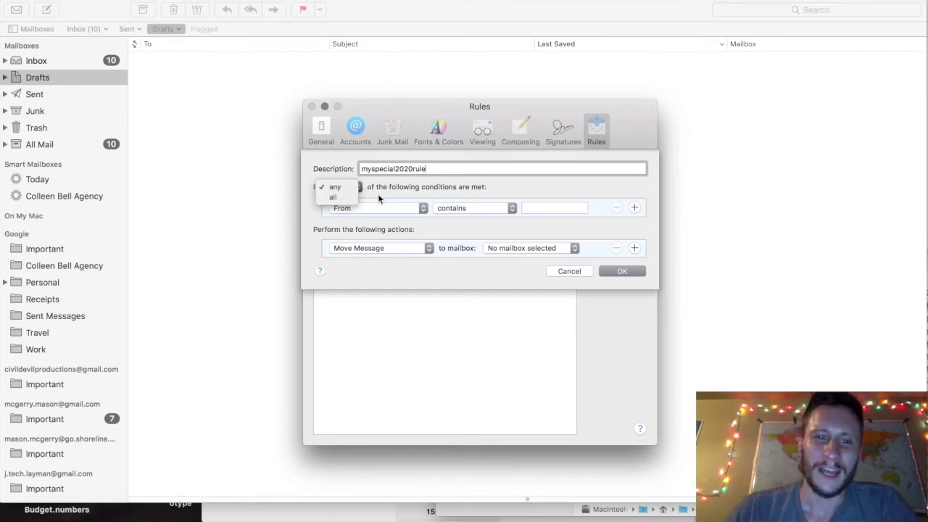
left_click(381, 198)
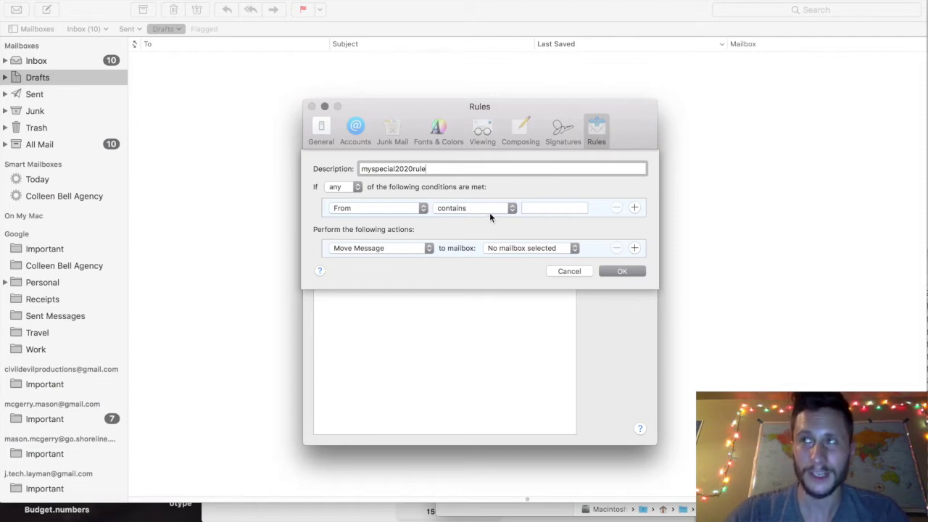
left_click(354, 192)
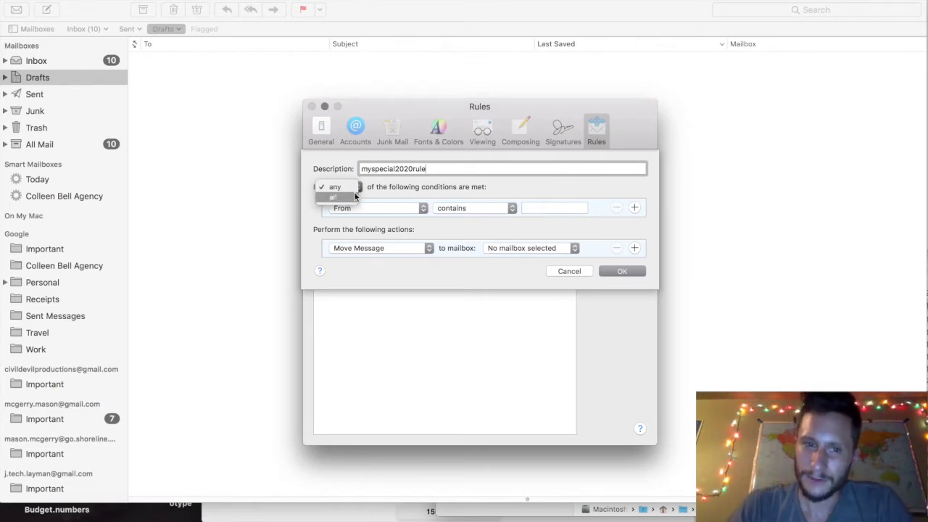
left_click(410, 190)
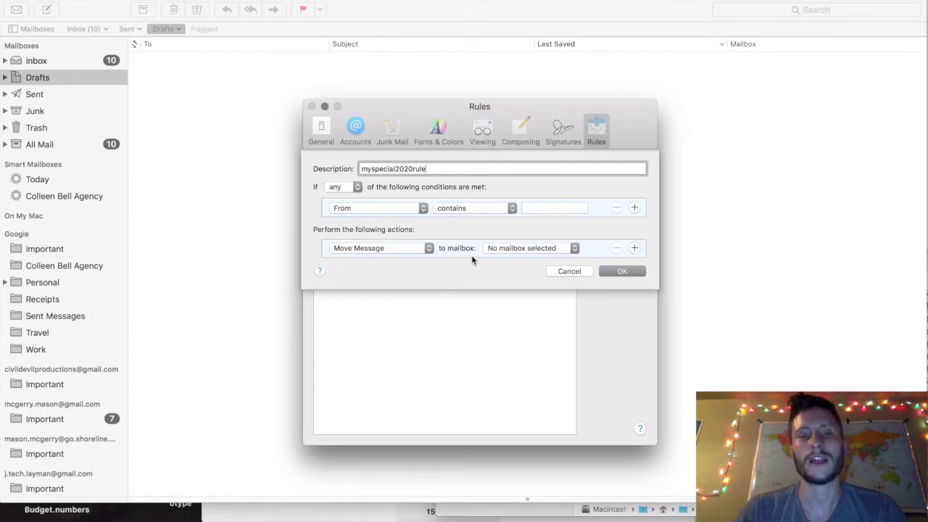
left_click(351, 187)
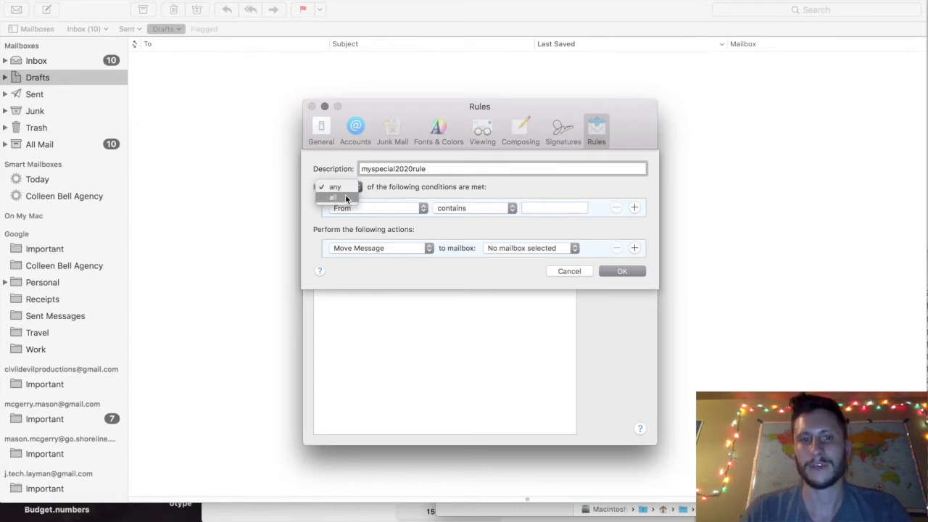
left_click(345, 194)
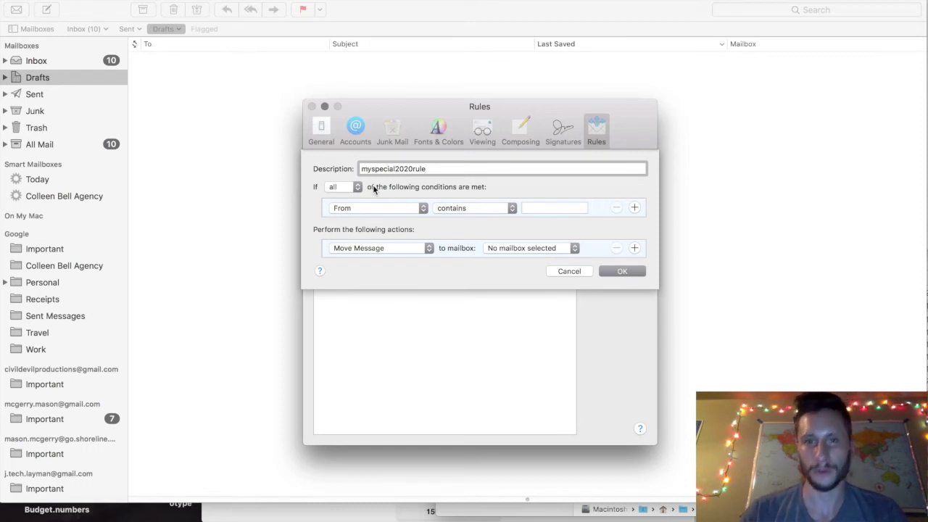
left_click(339, 187)
left_click(339, 178)
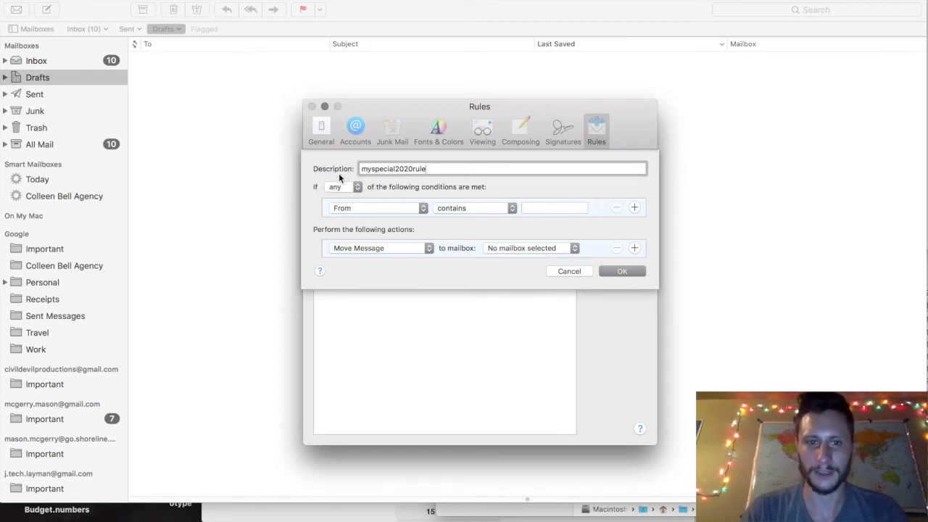
left_click(366, 209)
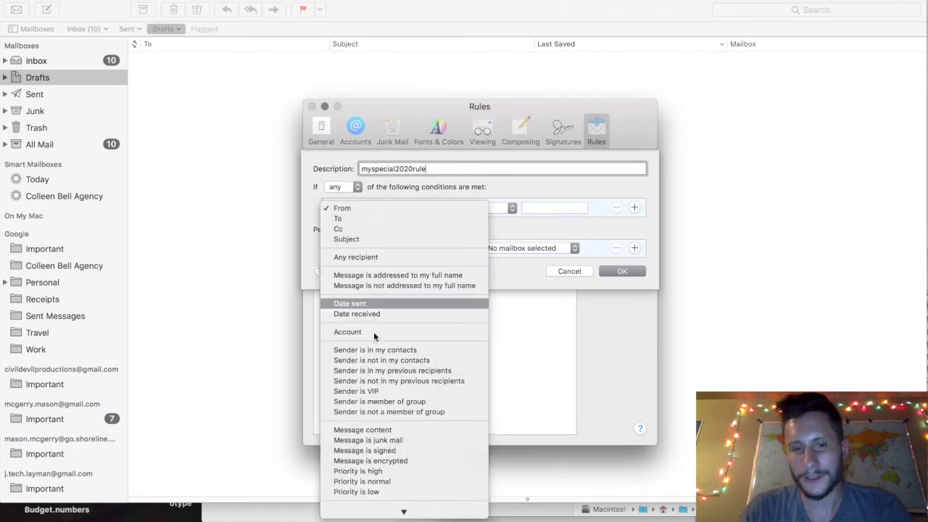
Keep From as the condition field and extend the rule description toward myspecial2020ruleformybuddy.
mouse_move(379, 507)
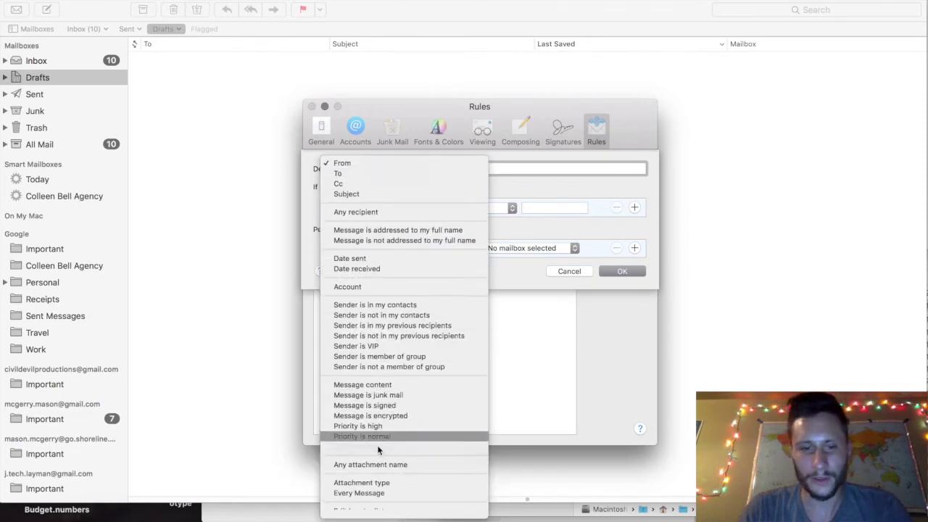
left_click(545, 181)
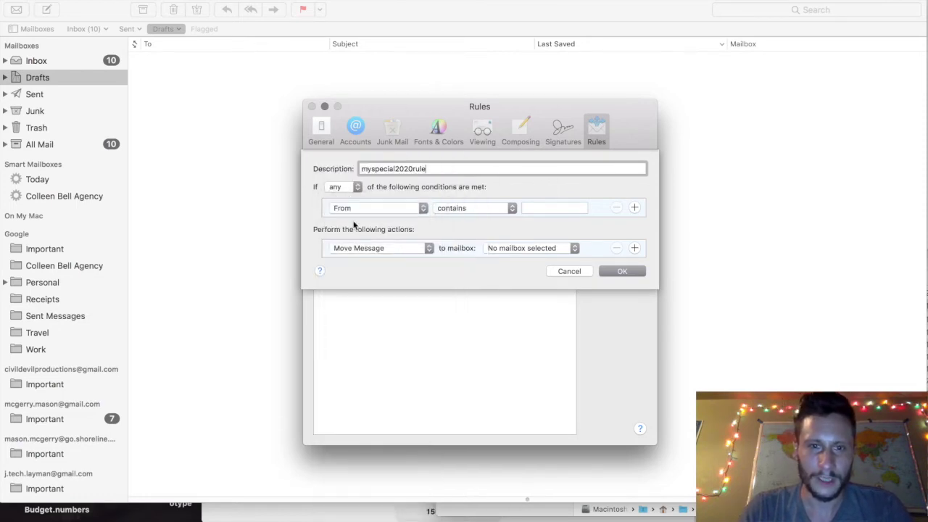
left_click(422, 210)
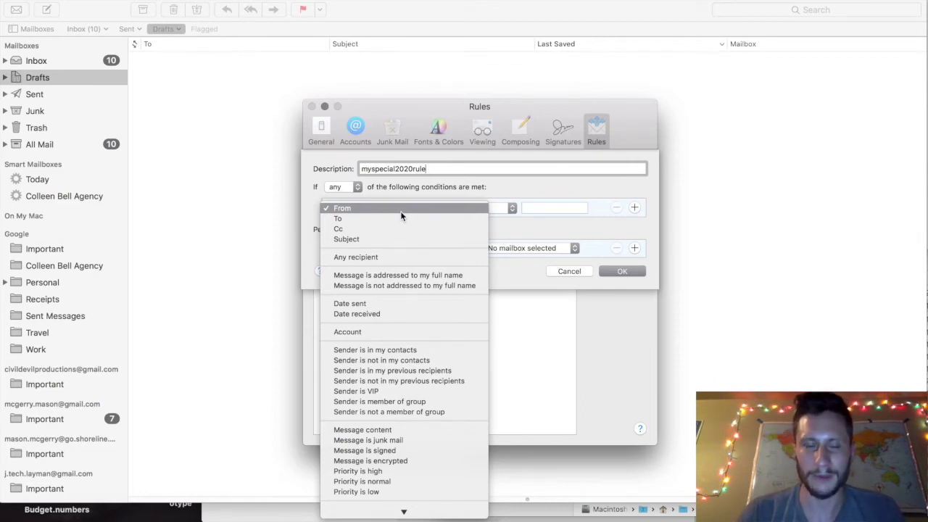
left_click(400, 211)
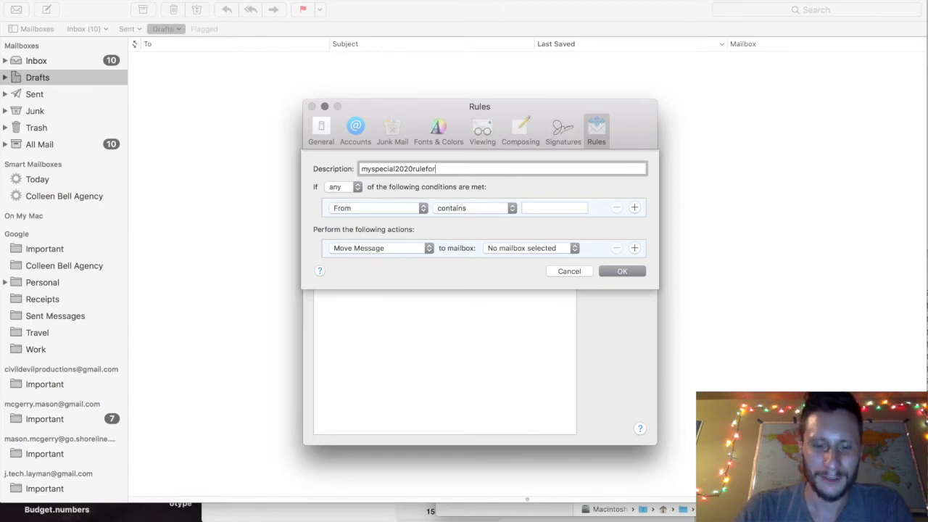
type("myd")
type("uddy")
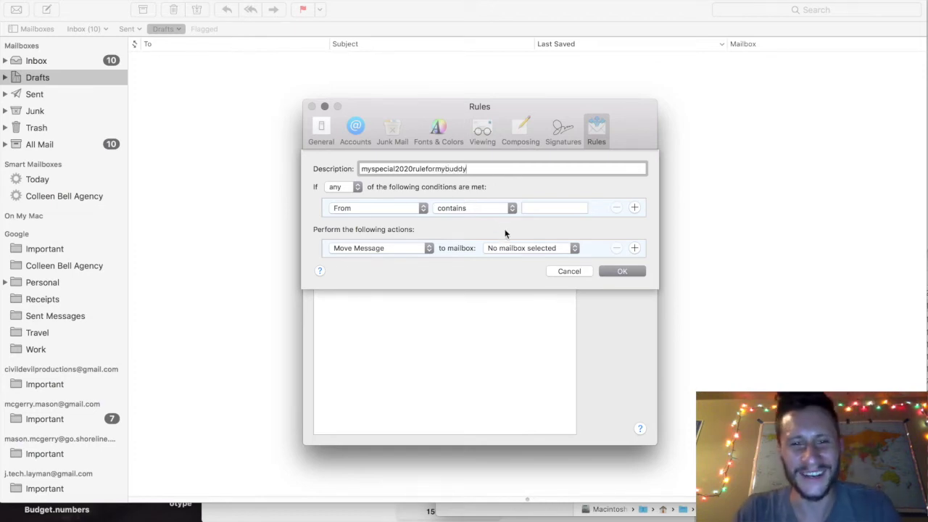
Keep 'contains' as the comparison, enter the friend's e-mail address, and add a second condition row.
left_click(444, 210)
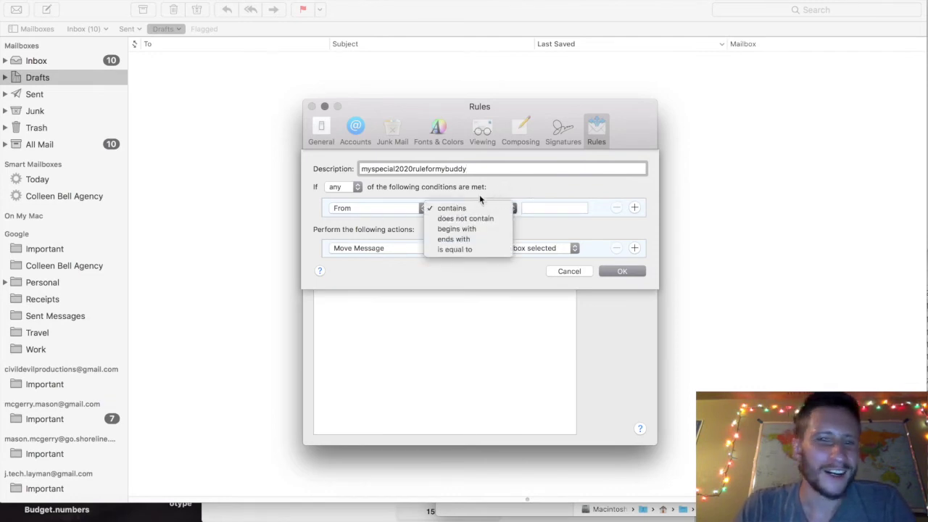
left_click(506, 188)
left_click(557, 208)
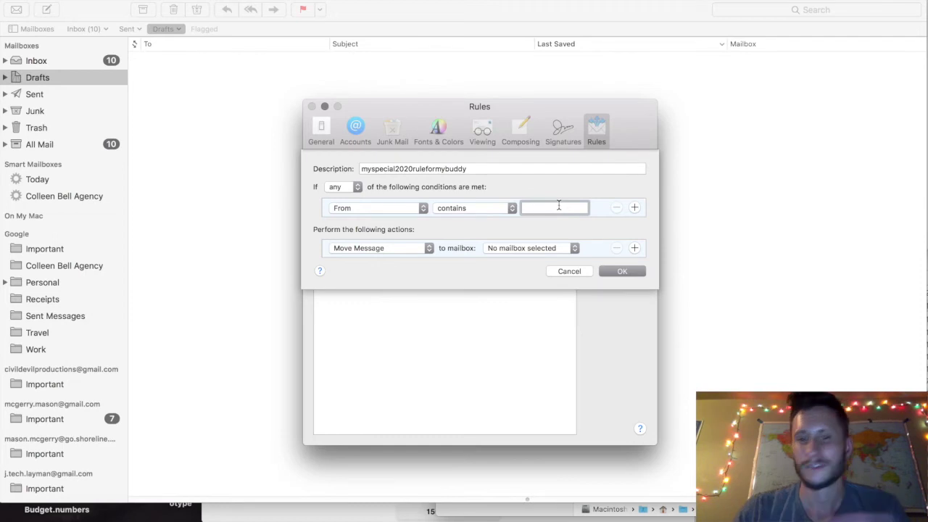
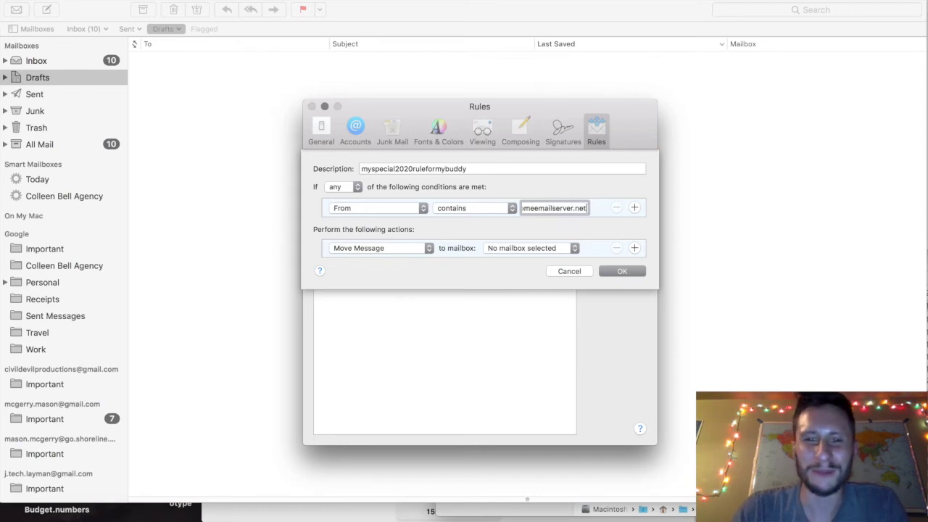
left_click(634, 208)
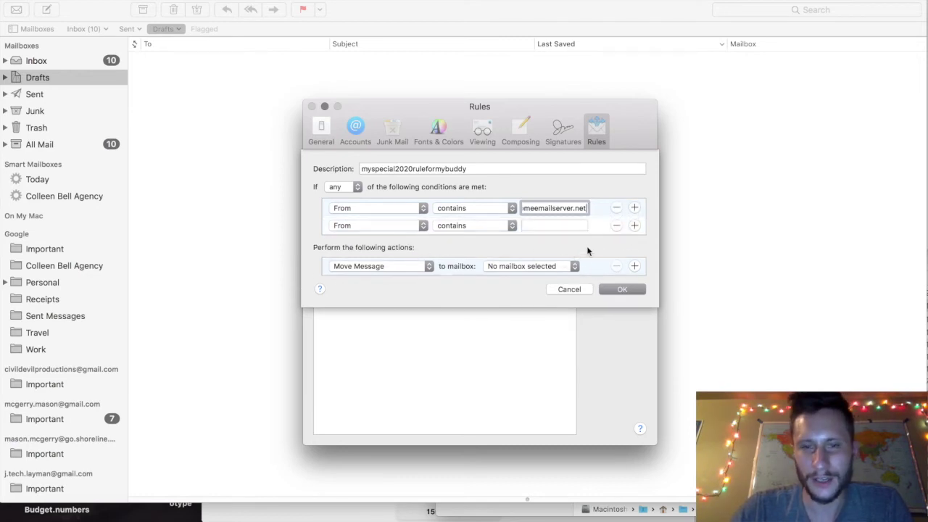
Remove the extra condition rows, attempt to save, and dismiss the missing-mailbox error.
left_click(635, 208)
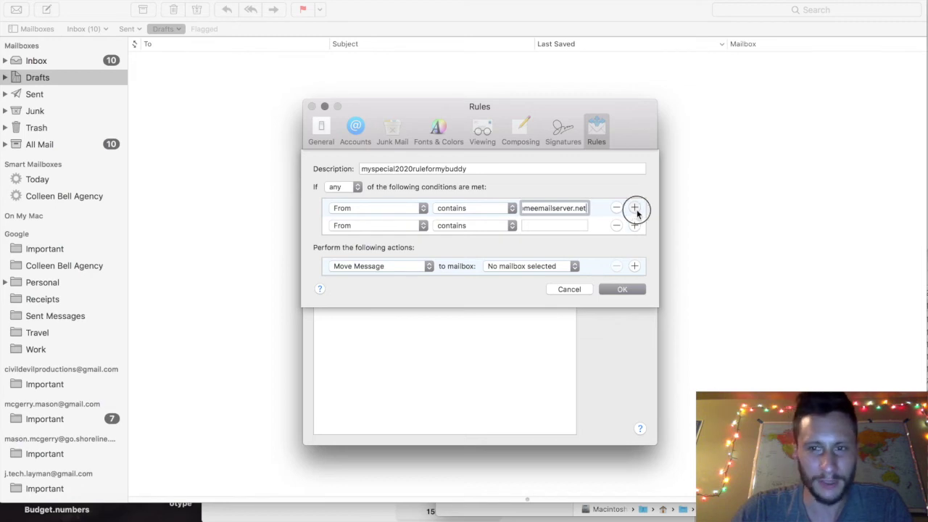
left_click(616, 225)
left_click(616, 227)
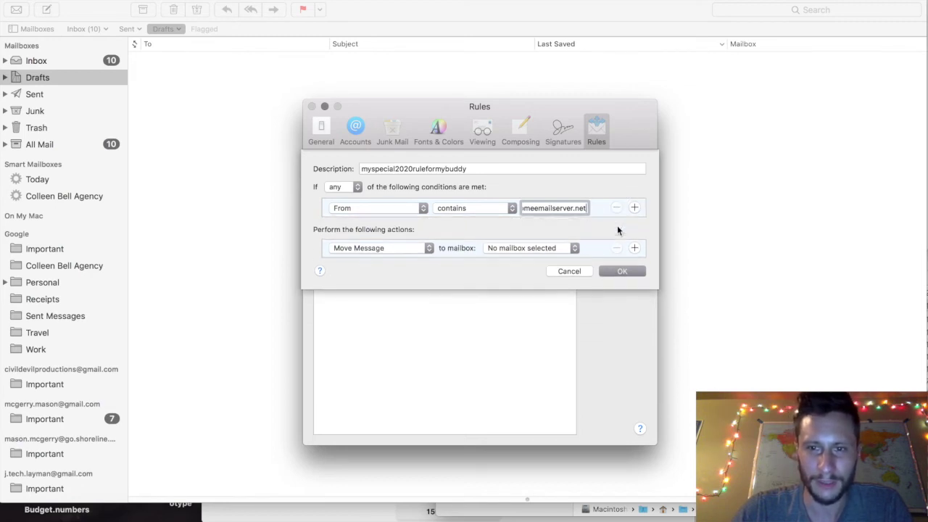
left_click(622, 271)
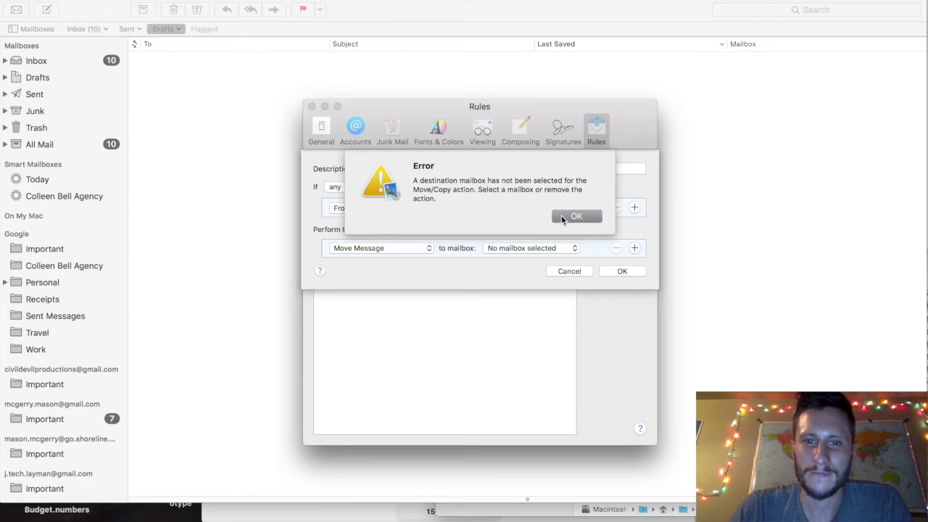
left_click(561, 215)
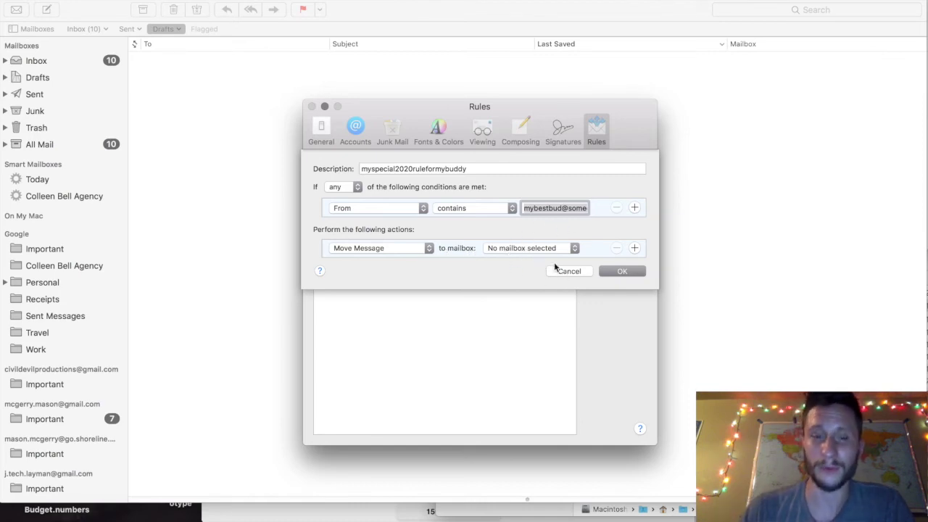
Leave Move Message as the rule action and view the destination mailbox list without choosing one.
left_click(413, 248)
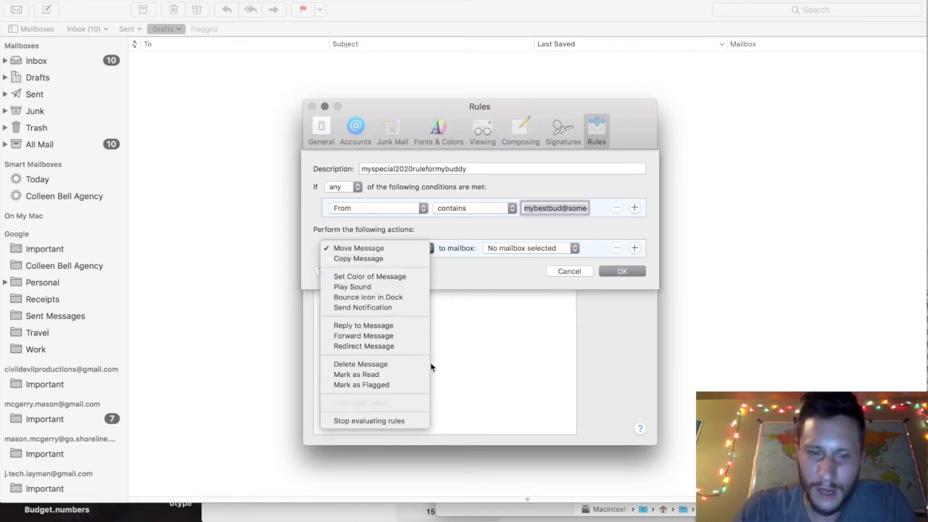
left_click(497, 277)
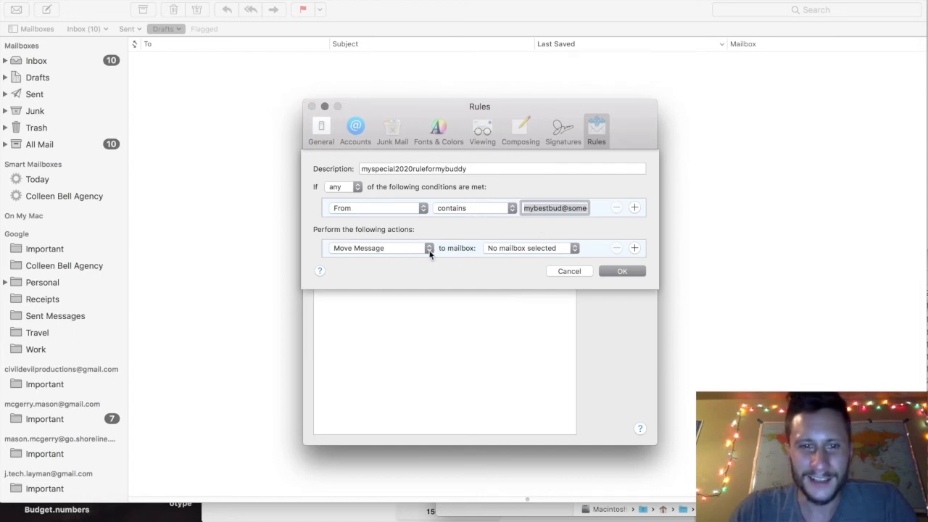
left_click(504, 248)
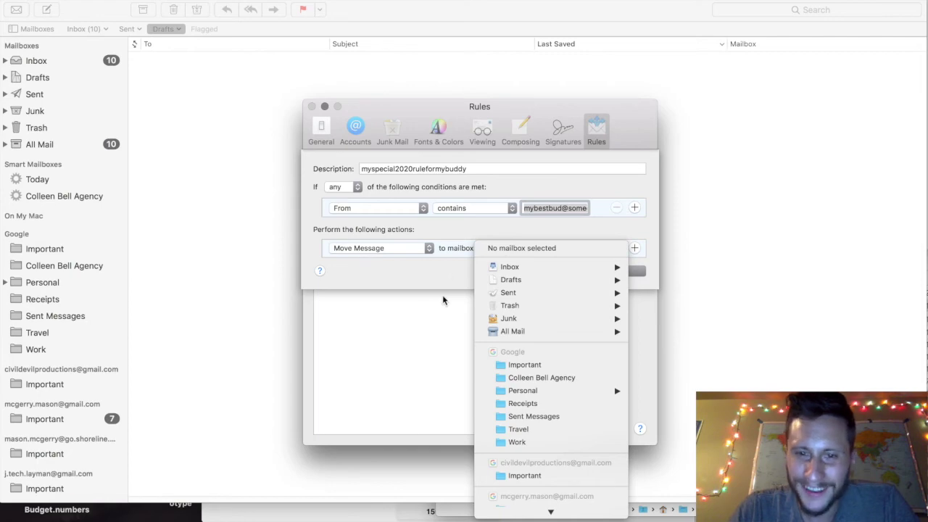
left_click(460, 267)
key("Escape")
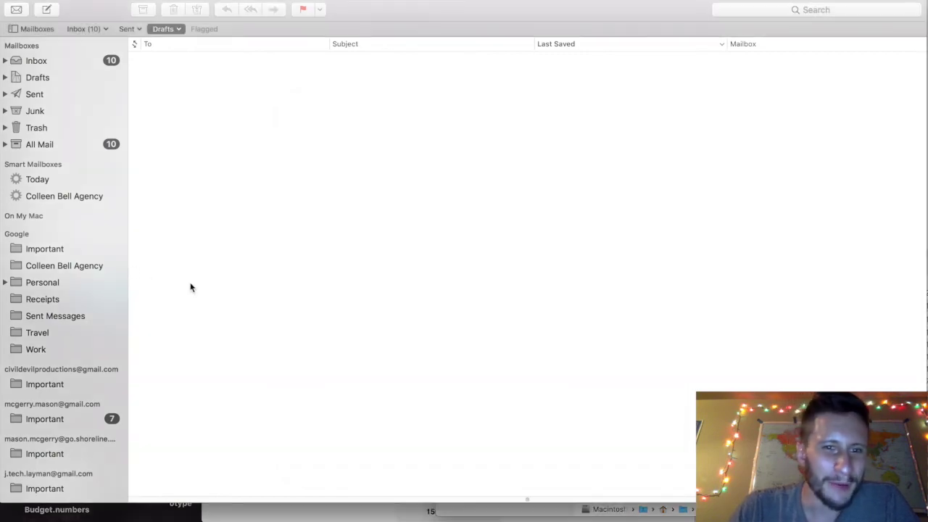
key("super+Tab")
left_click(275, 290)
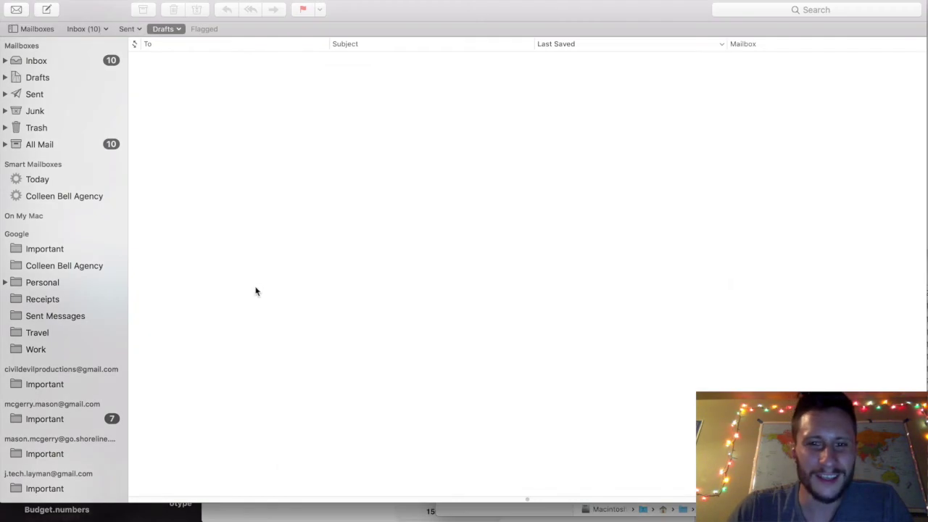
key("super+Tab")
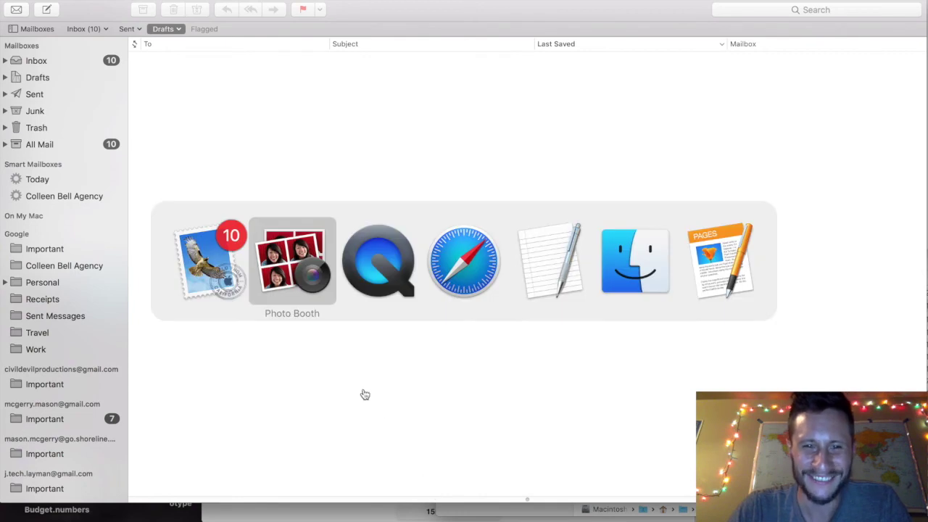
key("super+shift+Tab")
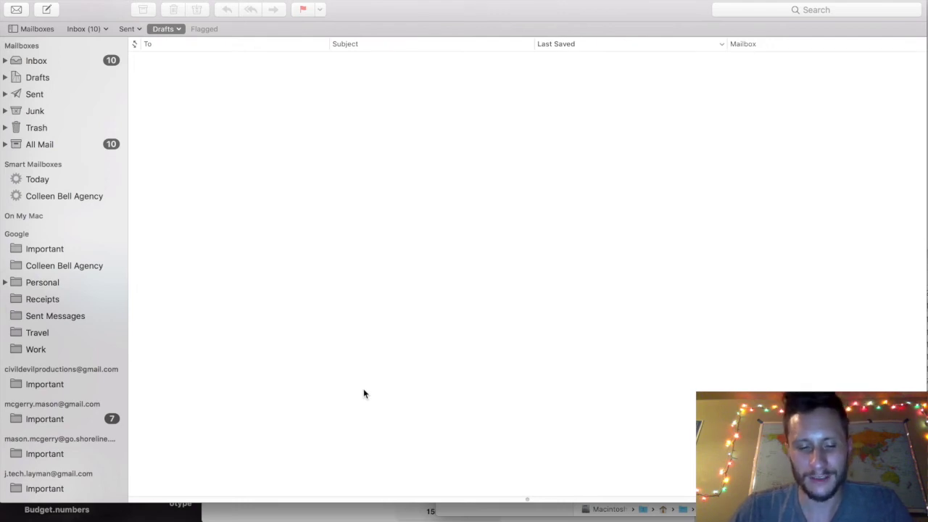
key("super+comma")
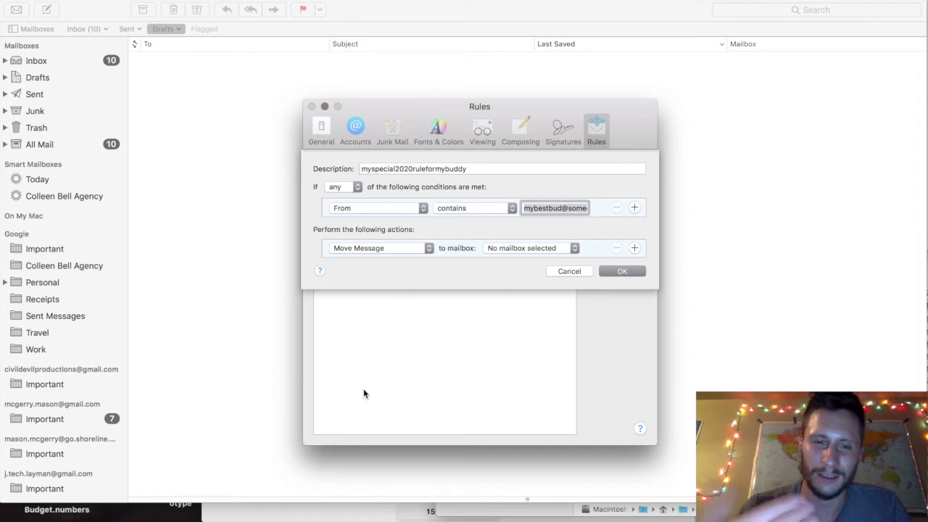
Exit full screen, reposition the Rules window, and browse the destination mailbox list.
key("ctrl+super+f")
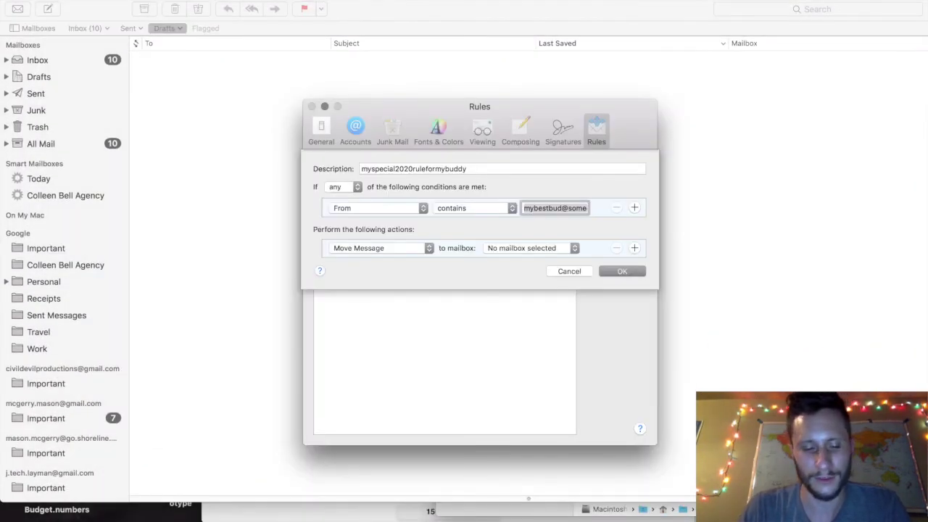
left_click_drag(431, 106, 400, 119)
left_click(525, 262)
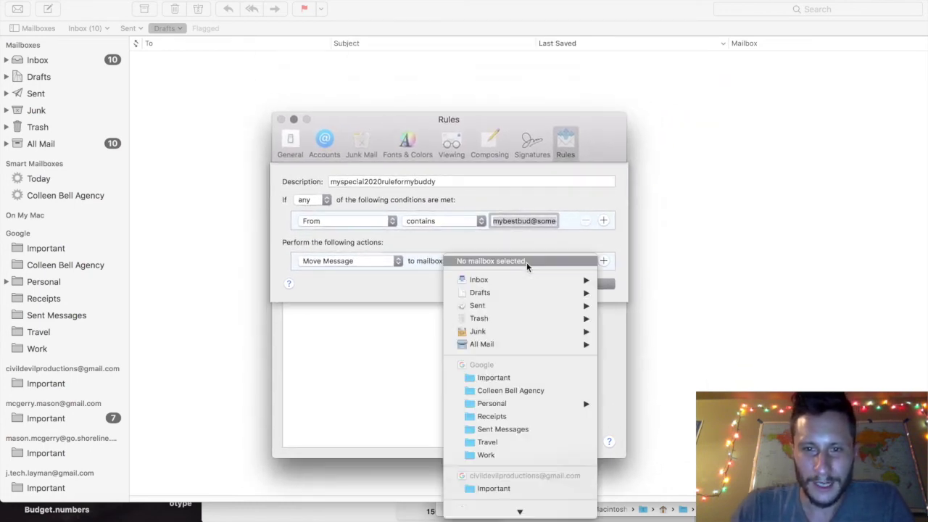
mouse_move(526, 282)
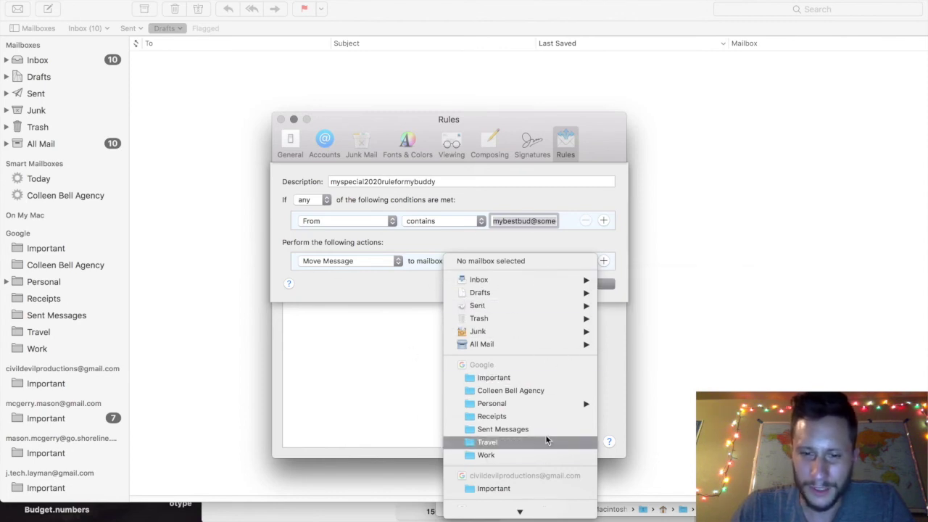
scroll(545, 431, "down", 3)
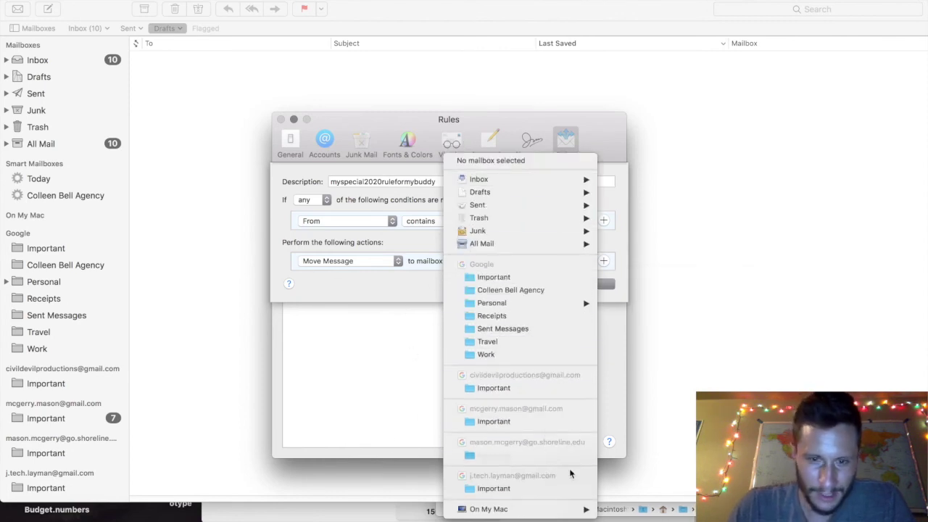
mouse_move(530, 508)
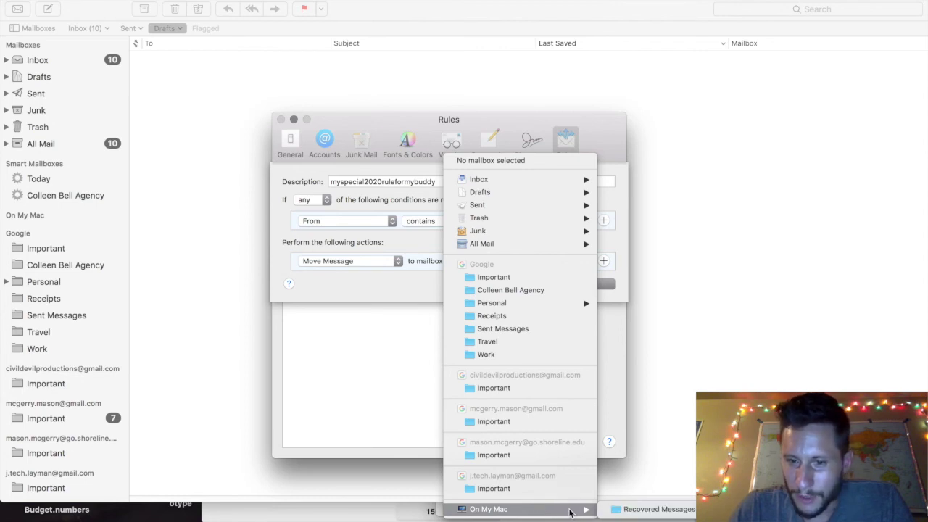
left_click(386, 278)
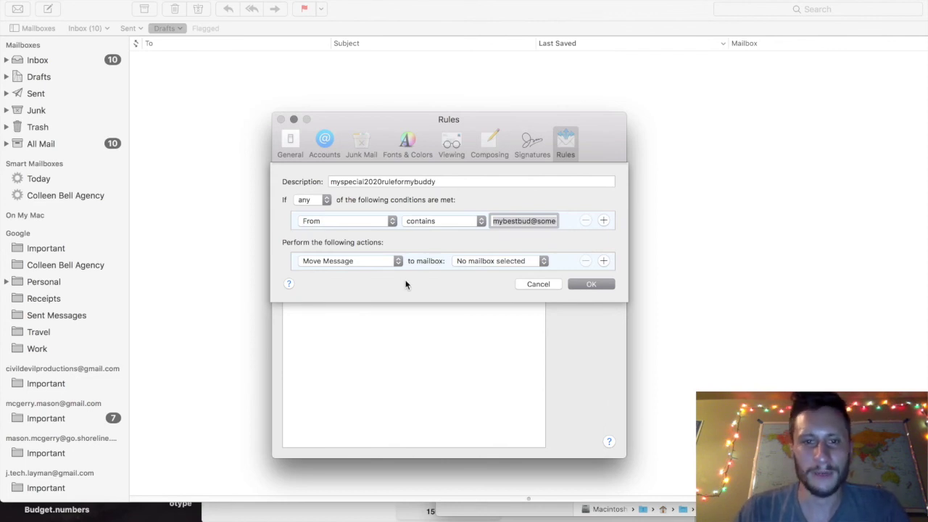
Keep 'contains', set the destination to the Google inbox, save the rule, and close Preferences.
left_click(451, 223)
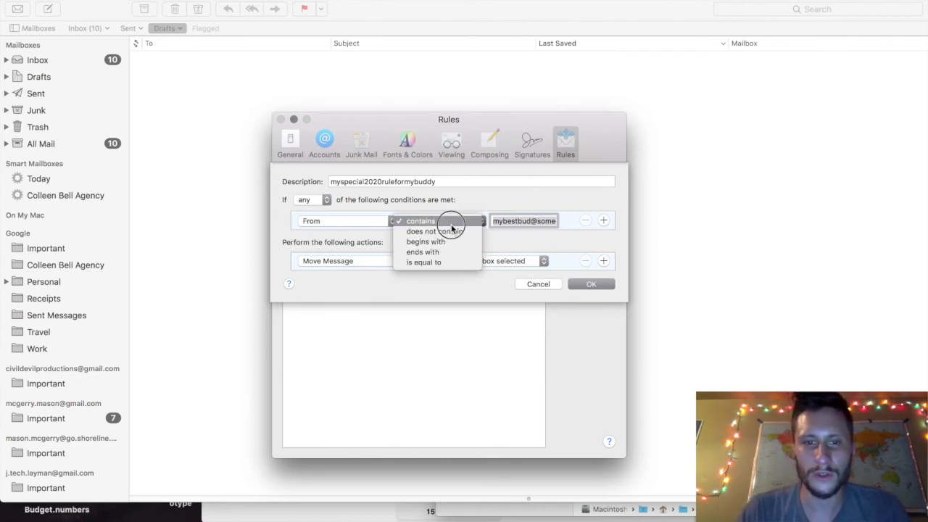
left_click(430, 283)
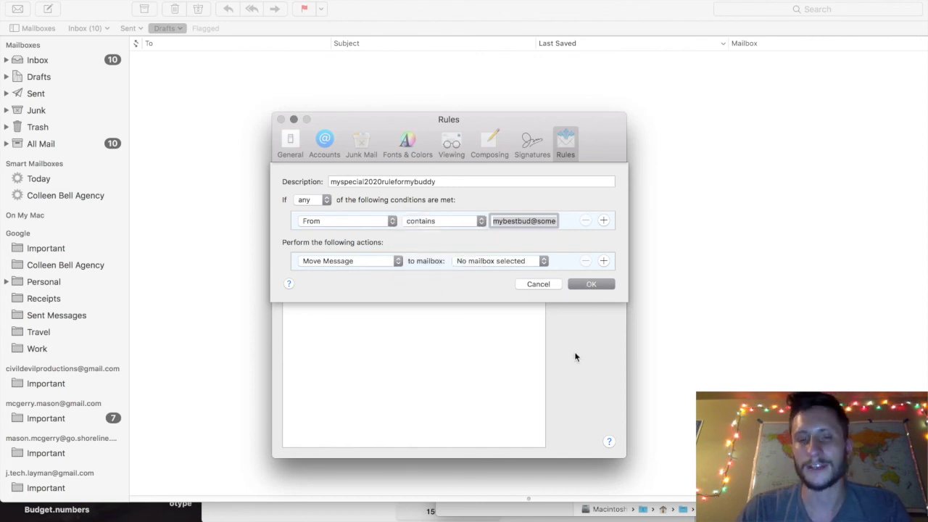
left_click(542, 262)
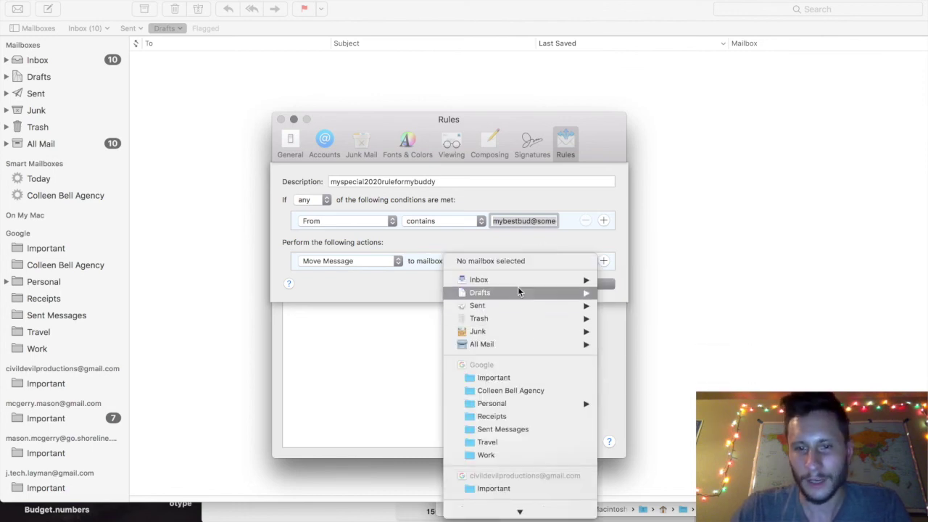
left_click(630, 284)
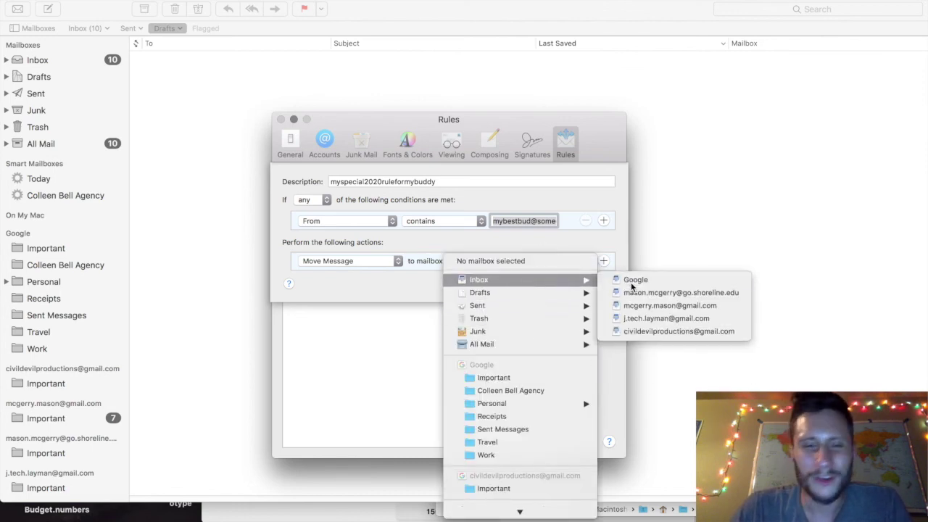
left_click(591, 283)
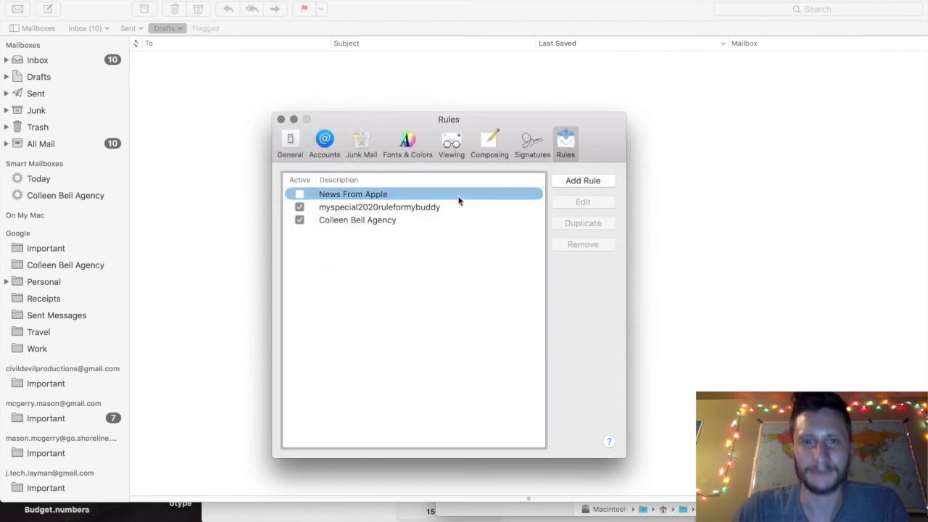
left_click(282, 119)
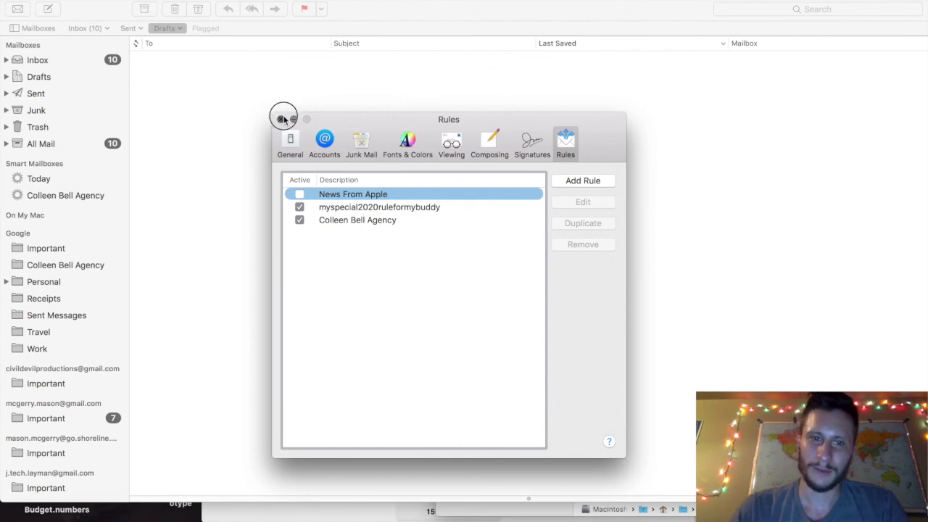